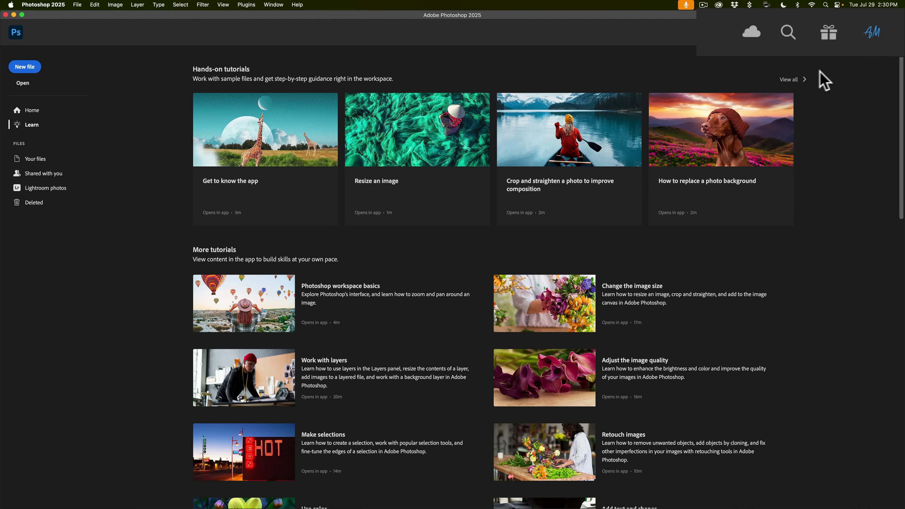
Step: Browse the What's new overview from Harmonize (beta) to the Generative Upscale (beta) page
left_click(829, 33)
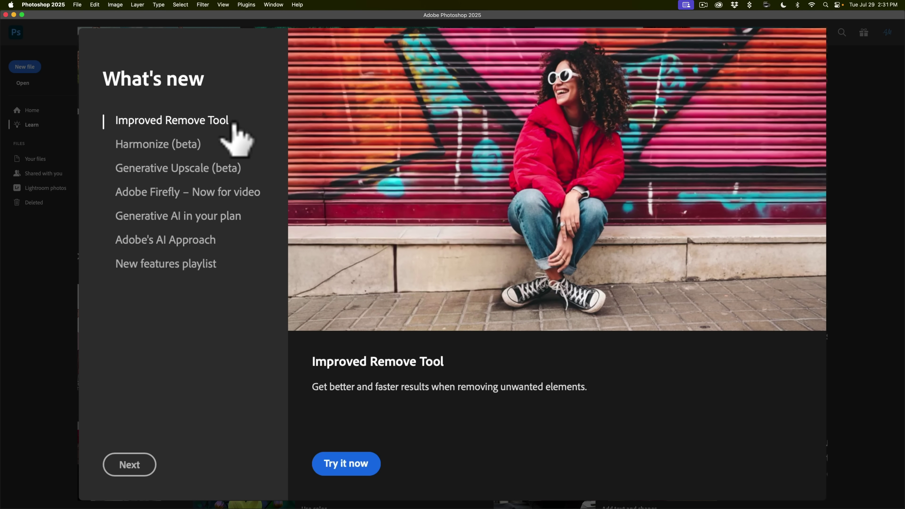
left_click(185, 144)
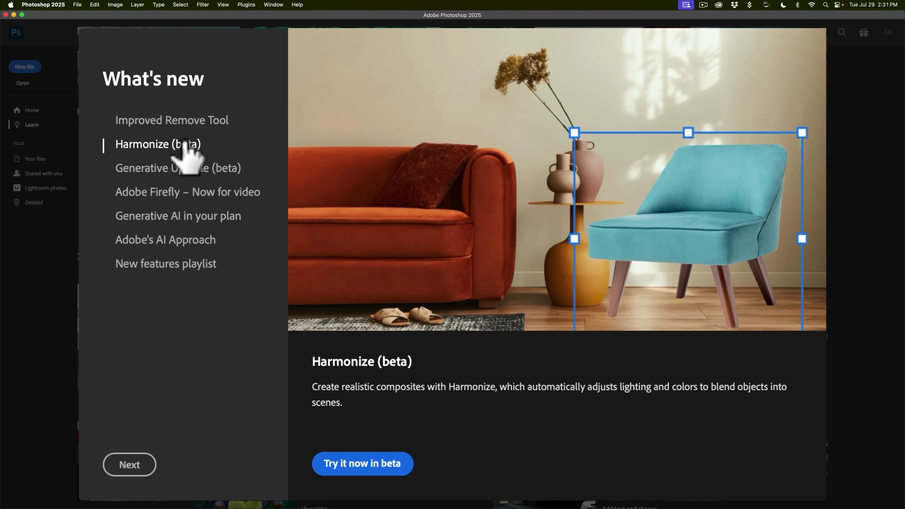
left_click(182, 166)
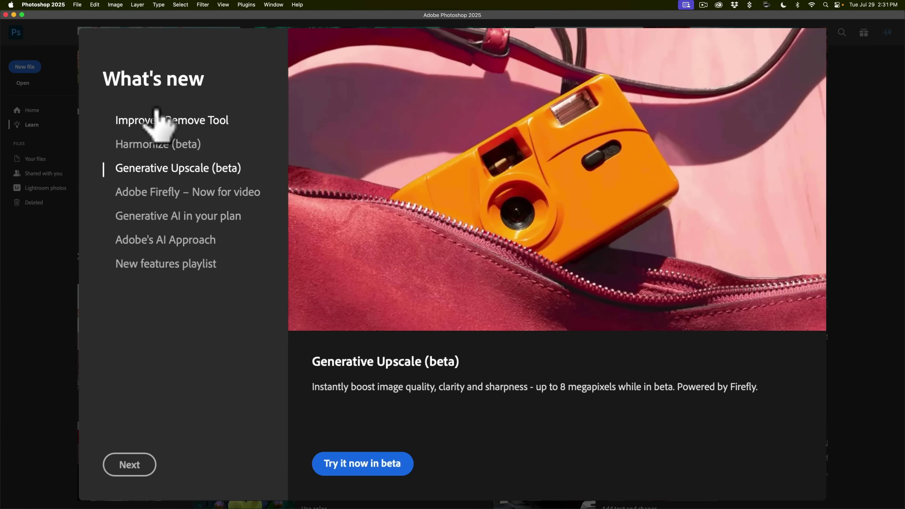
Step: Close What's new, quit Photoshop 2025, and switch to Photoshop (Beta) with the living-room photo
left_click(823, 30)
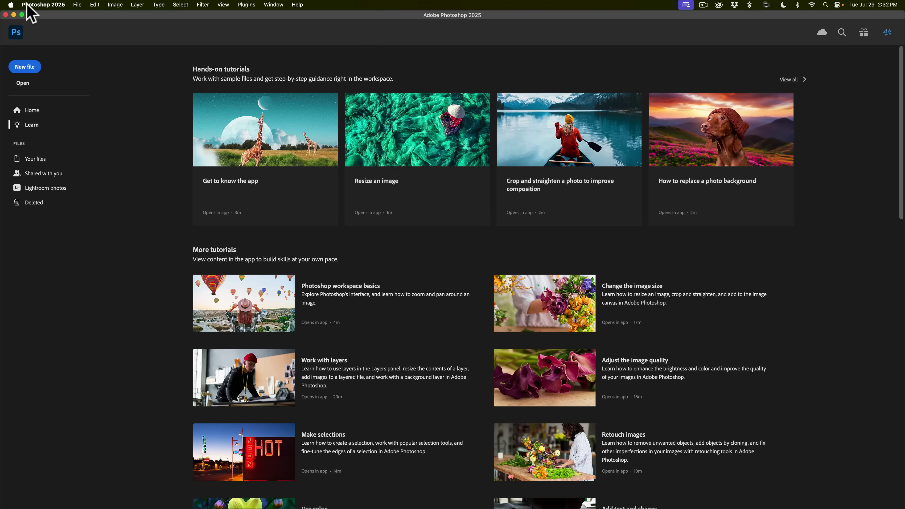
left_click(26, 4)
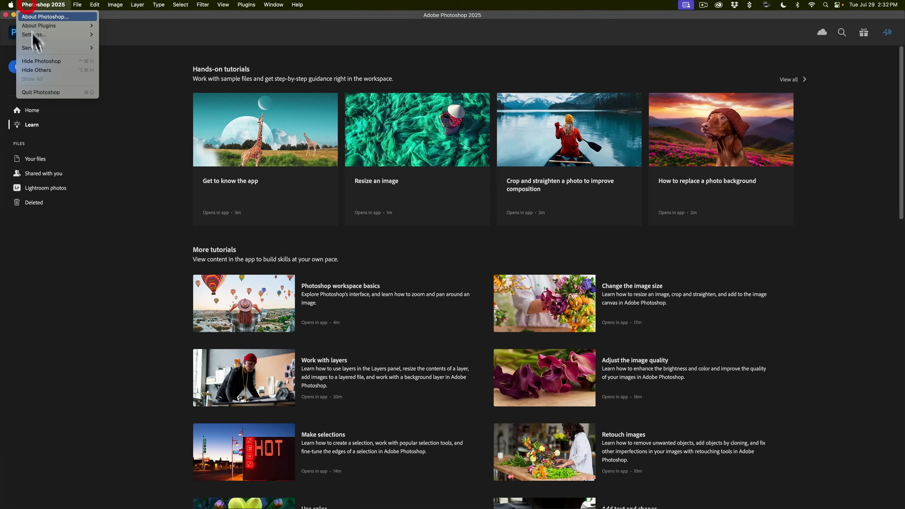
left_click(42, 92)
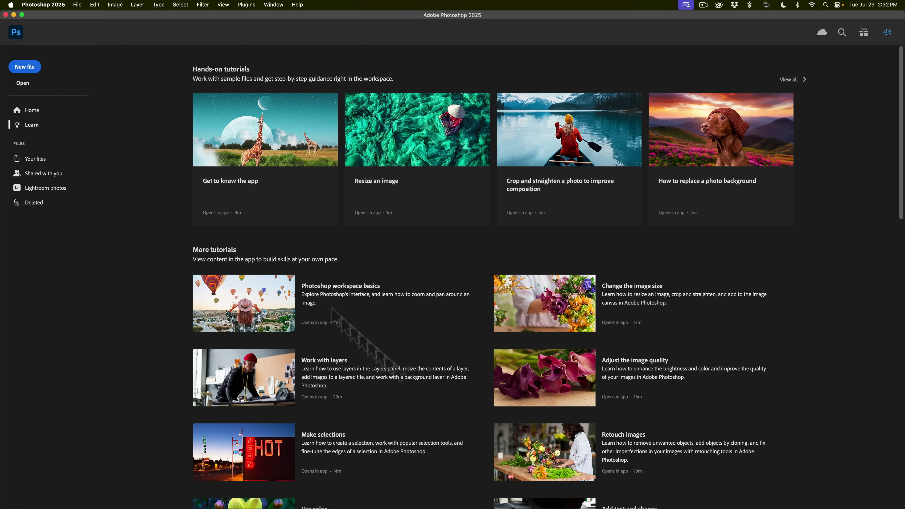
mouse_move(589, 499)
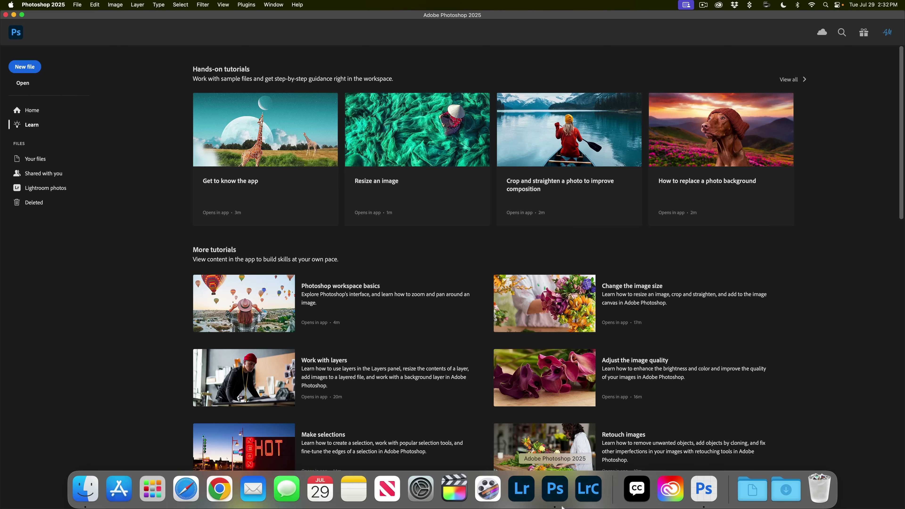
left_click(706, 487)
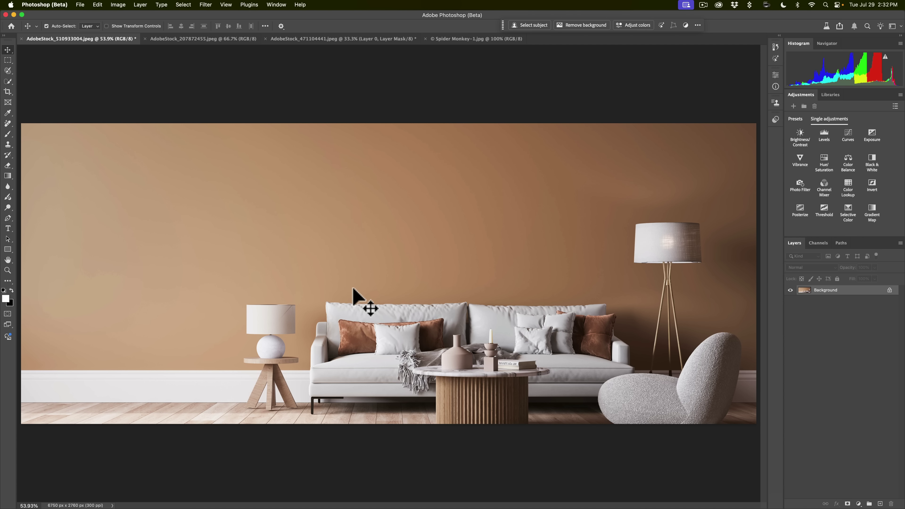
Step: Remove the white background from the AdobeStock_207872455 blue armchair photo
left_click(186, 41)
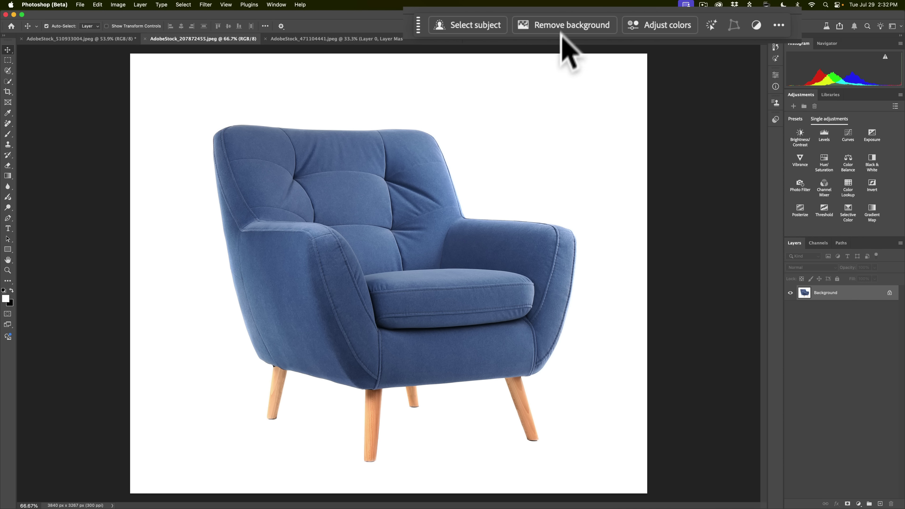
left_click(573, 26)
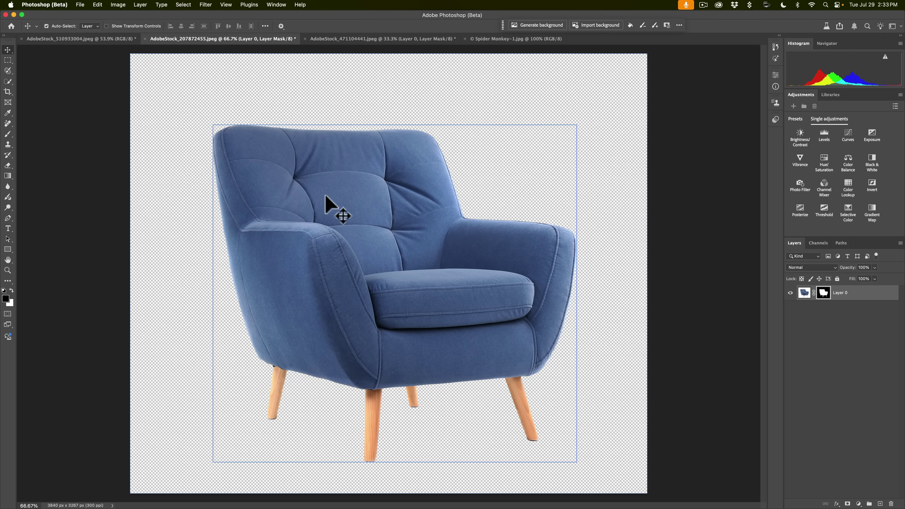
Step: Place the cut-out armchair in the living room at 44.25%, left beside the side table
left_click_drag(325, 196, 188, 272)
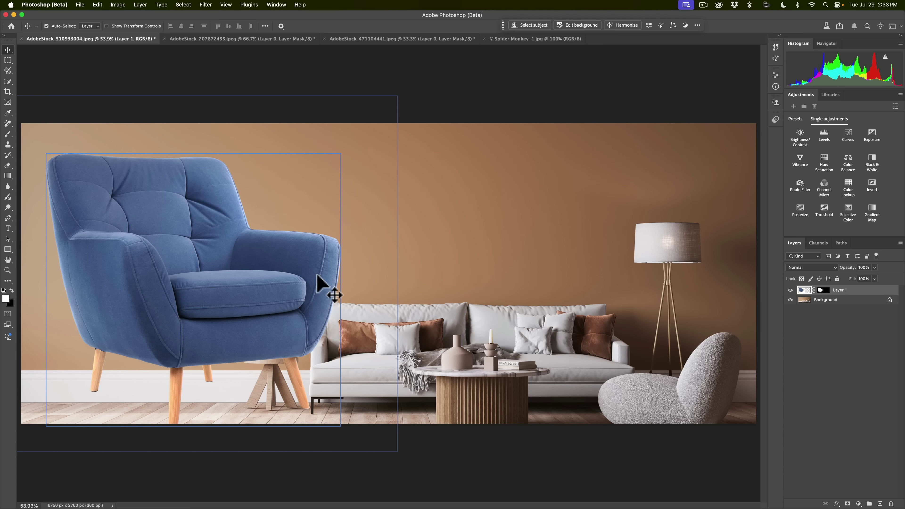
key("super+t")
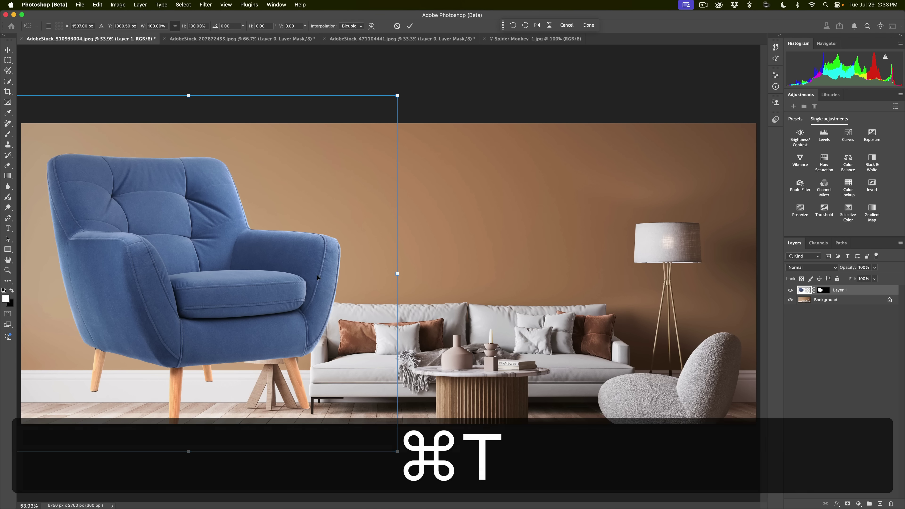
left_click_drag(398, 94, 190, 281)
left_click_drag(95, 337, 166, 324)
left_click_drag(266, 264, 244, 284)
left_click_drag(155, 345, 176, 343)
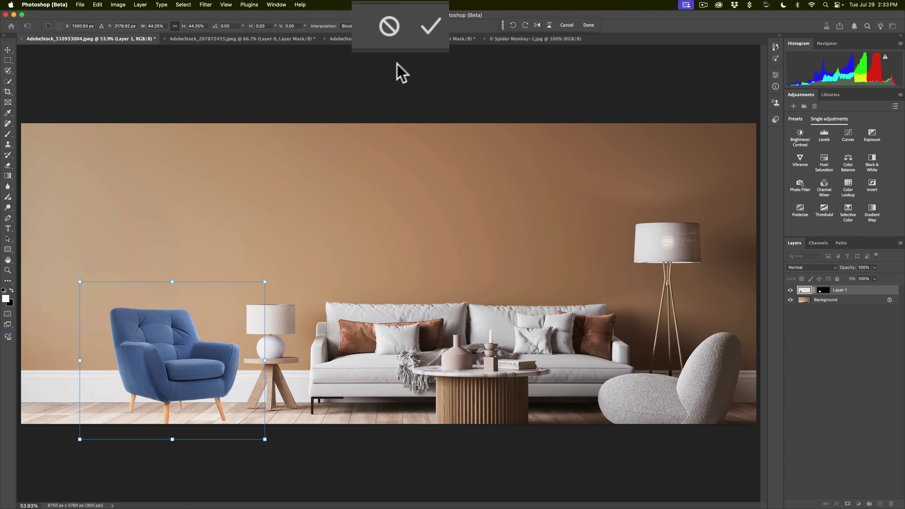
left_click(424, 29)
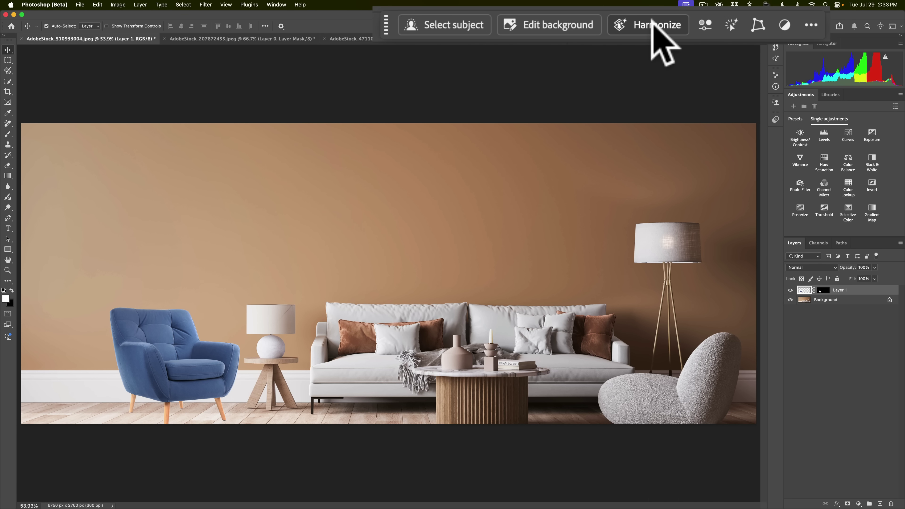
Step: Harmonize the armchair's Layer 1 with the room's warm lighting
left_click(653, 27)
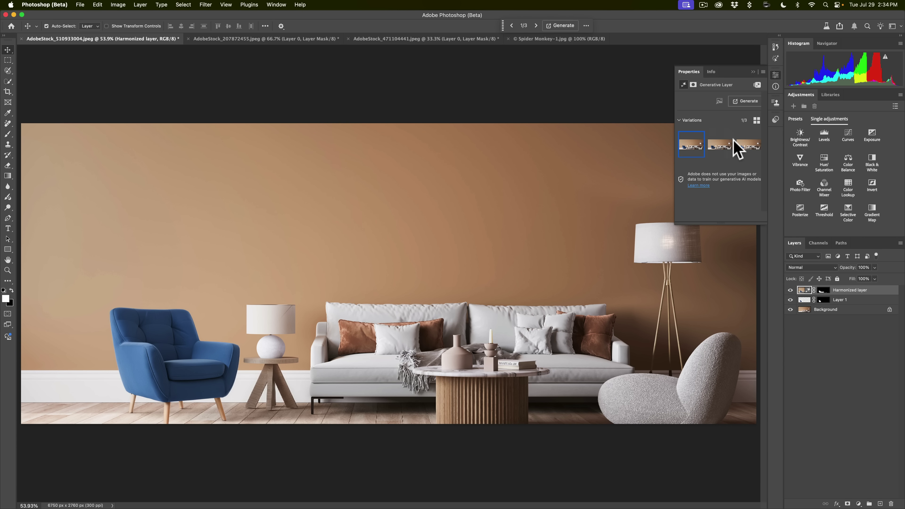
Step: Compare harmonize variations 2 and 3, keep variation 1, and close the variations panel
left_click(717, 143)
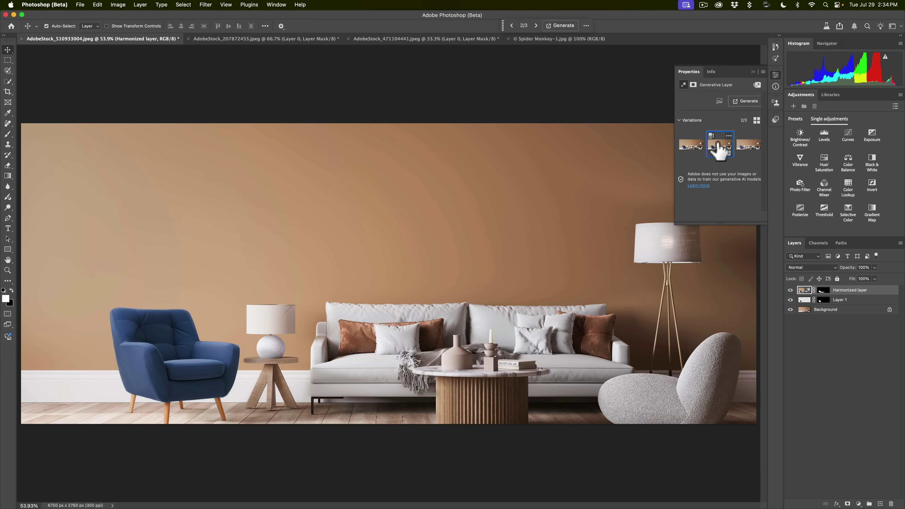
left_click(742, 151)
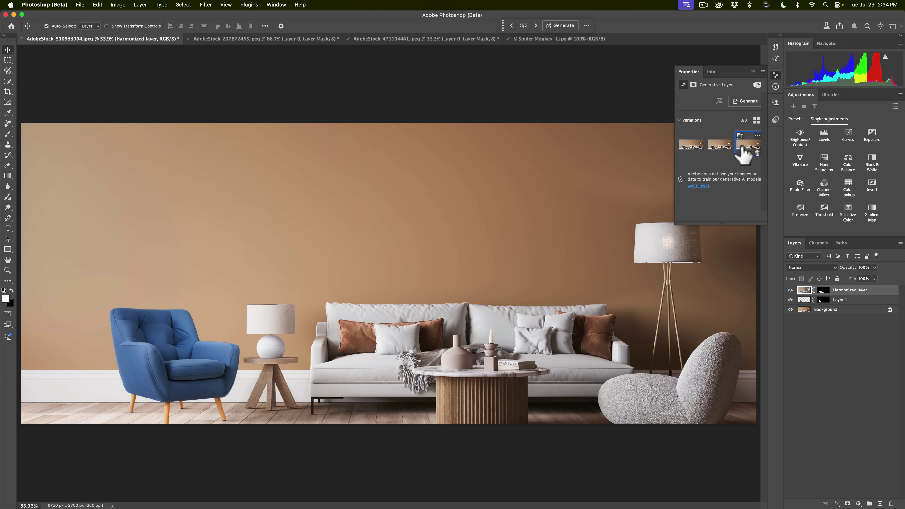
left_click(692, 153)
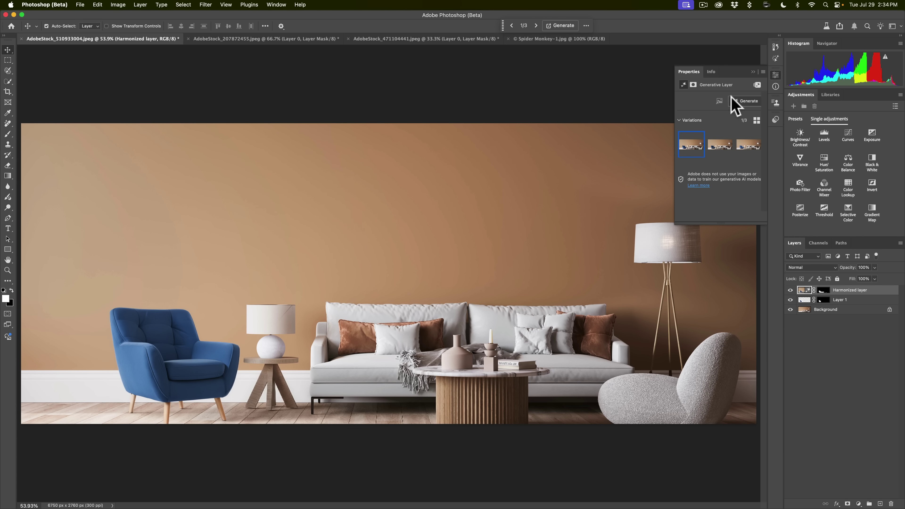
left_click(753, 72)
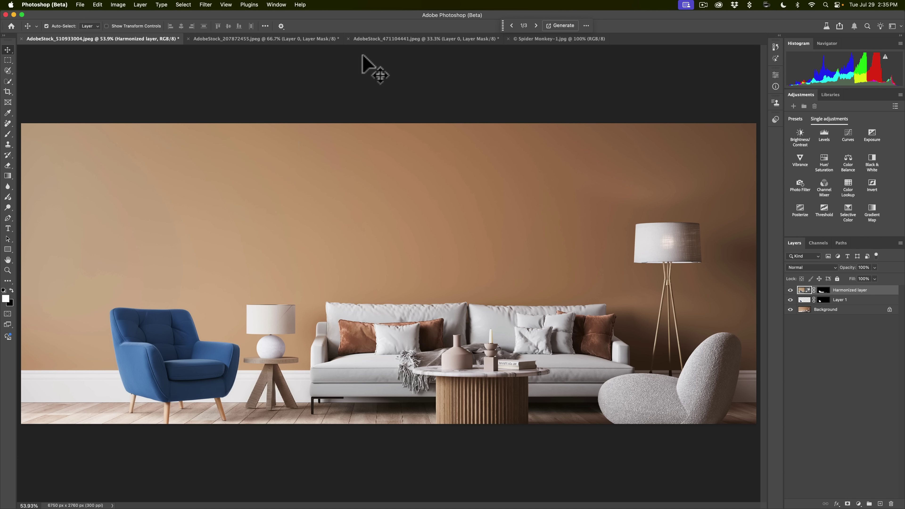
Step: Bring the cut-out woman in the yellow shirt into the living-room image as Layer 2
left_click(380, 40)
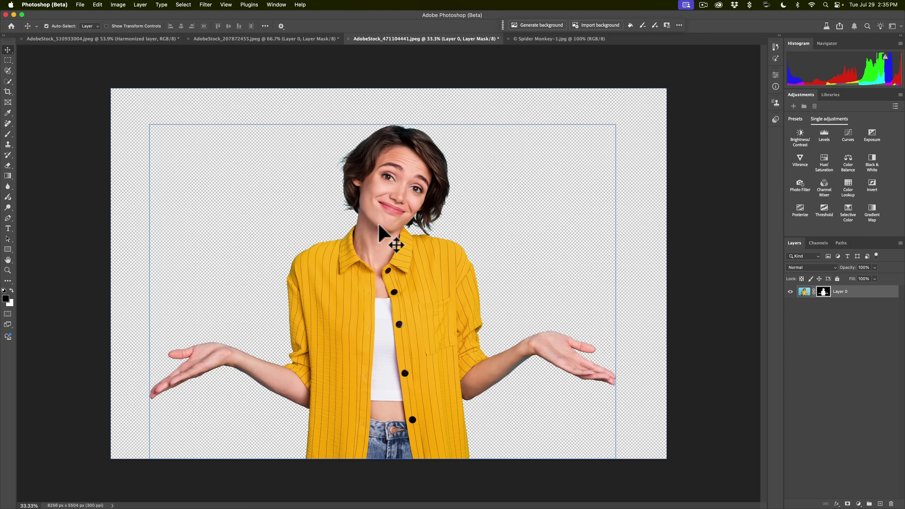
left_click_drag(379, 224, 353, 231)
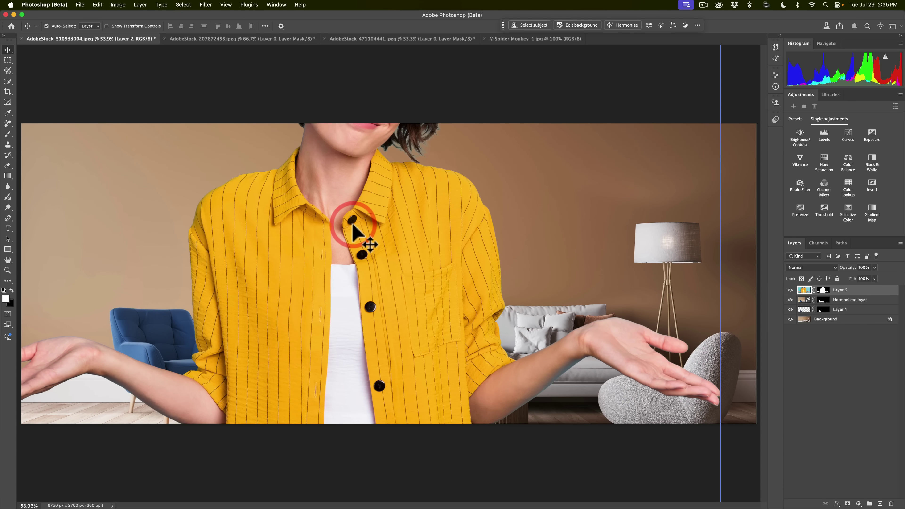
key("super")
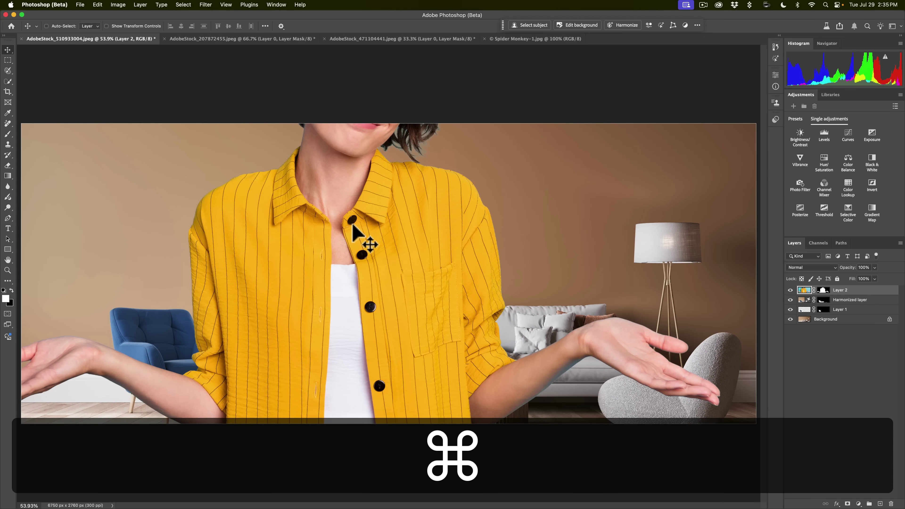
key("super+minus")
key("super+minus")
key("super+minus")
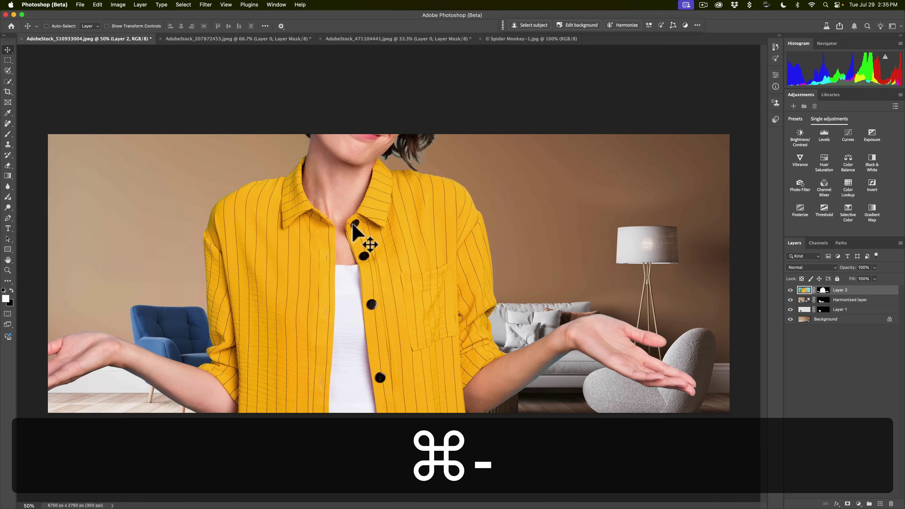
key("super+minus")
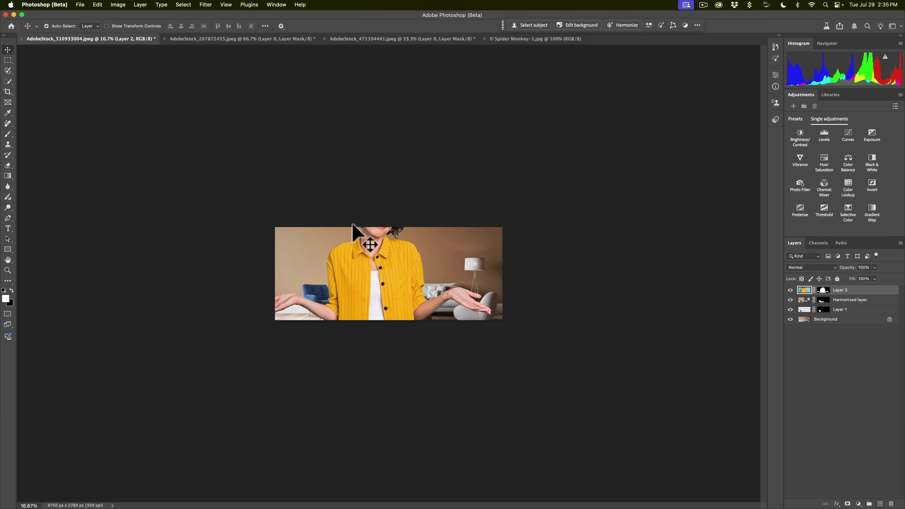
Step: Scale the woman to about 46% and place her beside the armchair
key("super+t")
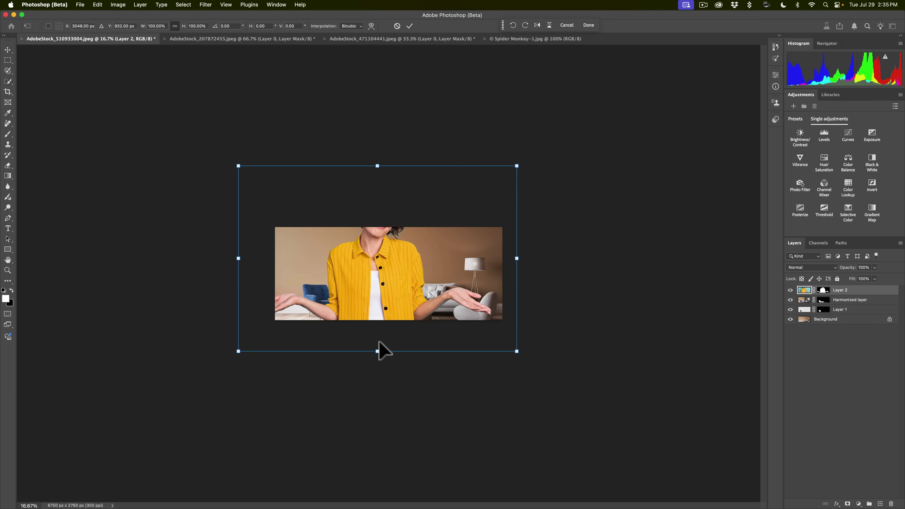
left_click_drag(376, 351, 373, 322)
left_click_drag(377, 165, 378, 235)
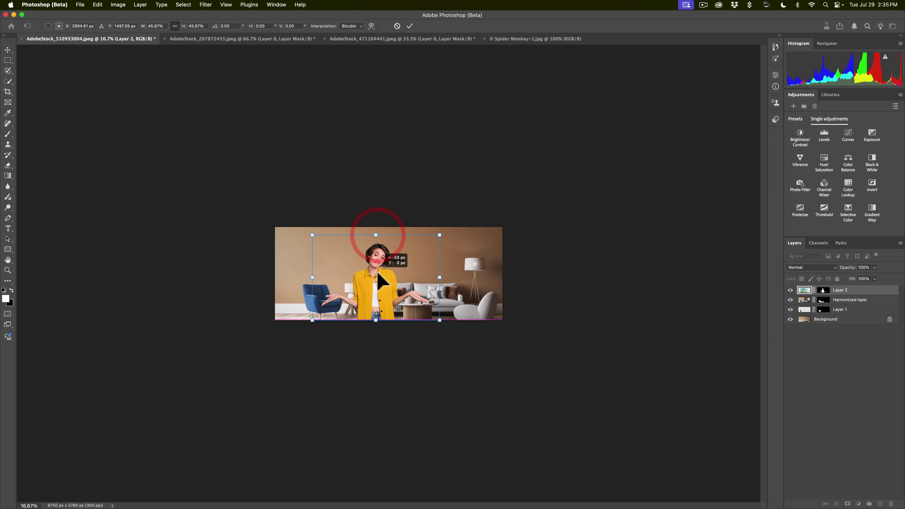
left_click_drag(378, 279, 367, 277)
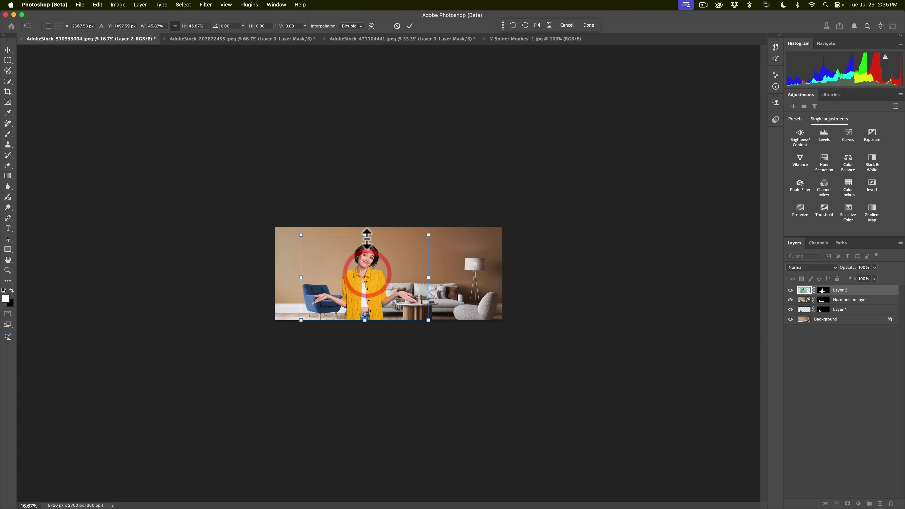
left_click(410, 26)
key("super+0")
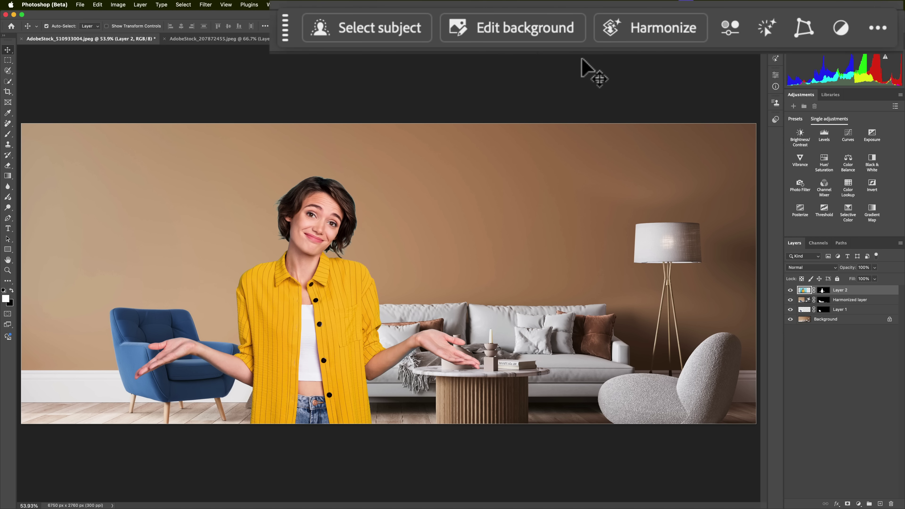
Step: Harmonize the woman's Layer 2 with the room's lighting and colour
left_click(652, 26)
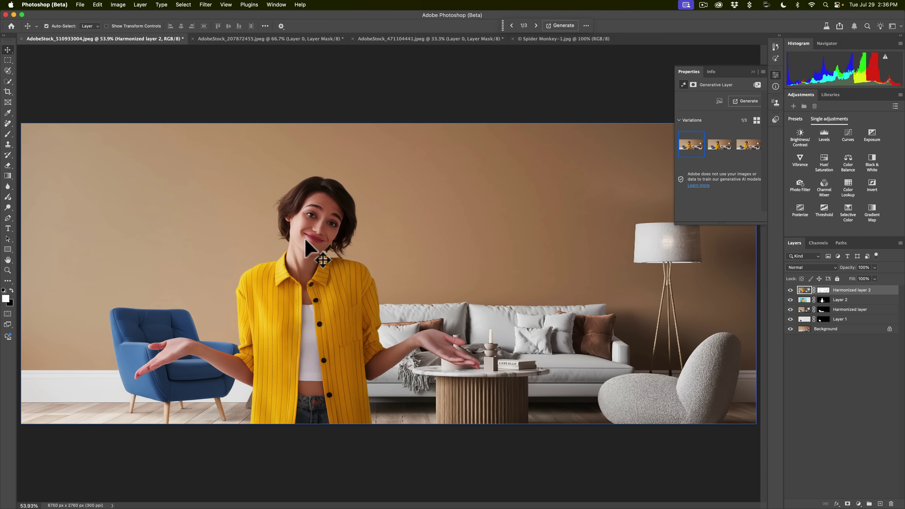
Step: Zoom in on the woman's face and switch Harmonized layer 2 to its third variation
key("super")
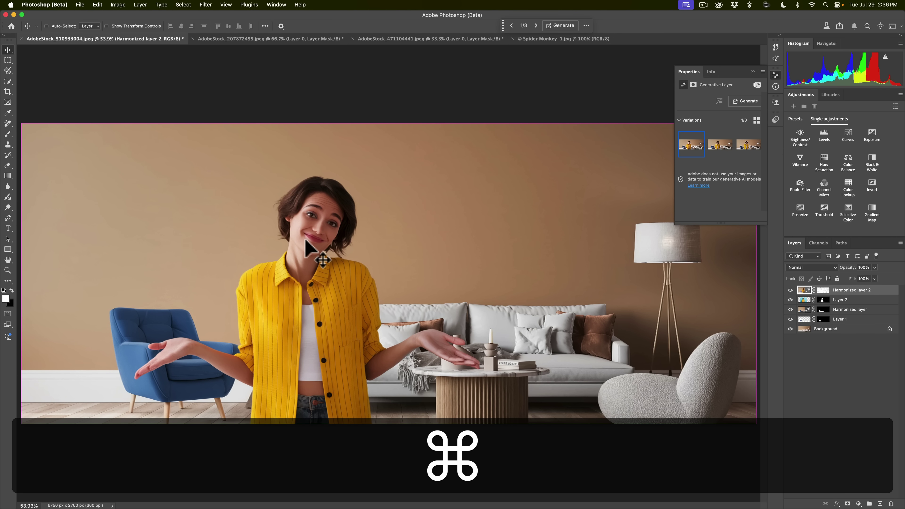
key("super+equal")
key("super+equal")
key("super+equal")
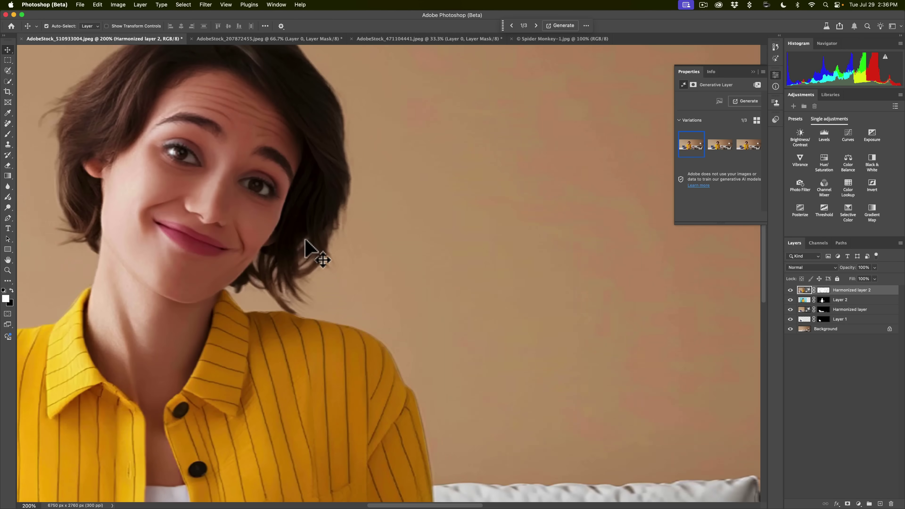
scroll(310, 252, "left", 5)
scroll(310, 251, "up", 2)
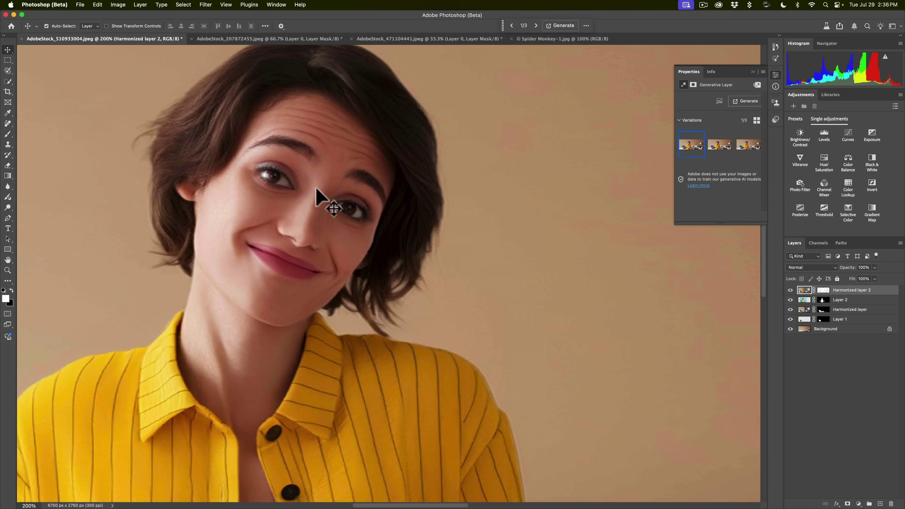
left_click(718, 152)
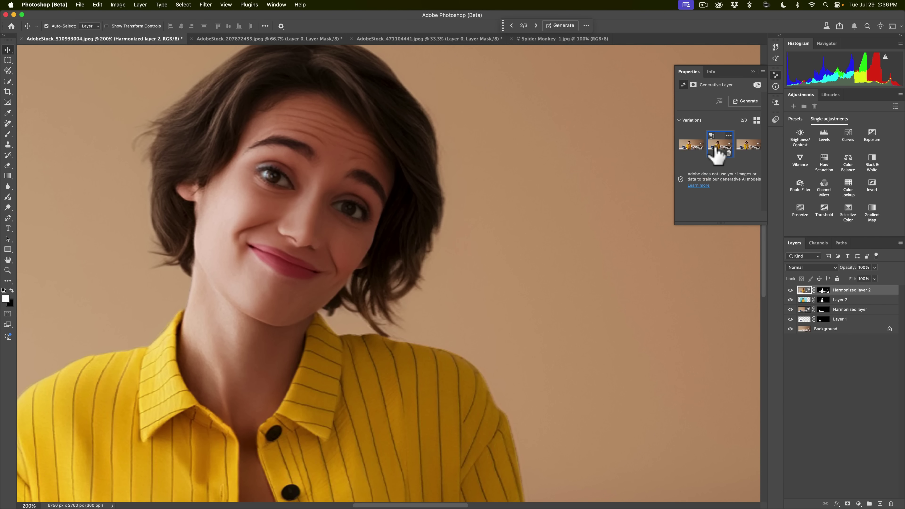
left_click(746, 149)
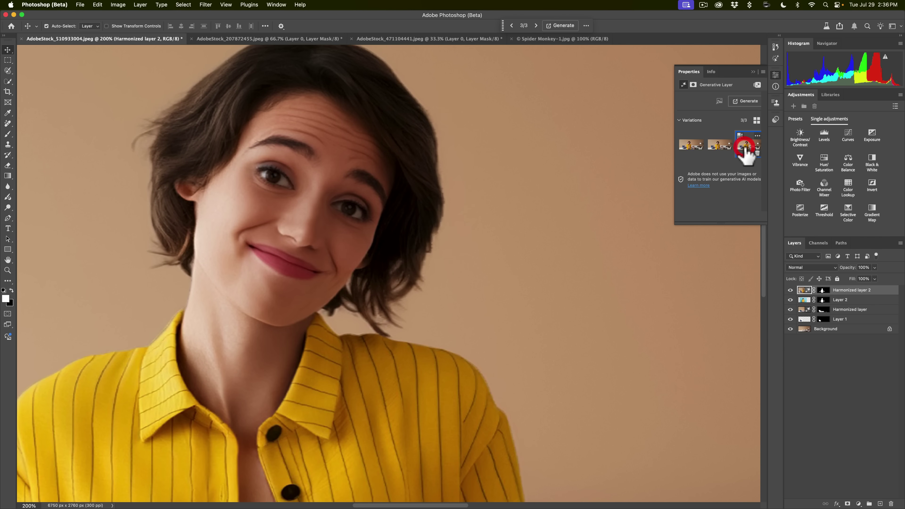
Step: Compare with Harmonized layer 2 hidden, fit the composite on screen, and close the variations panel
left_click(791, 290)
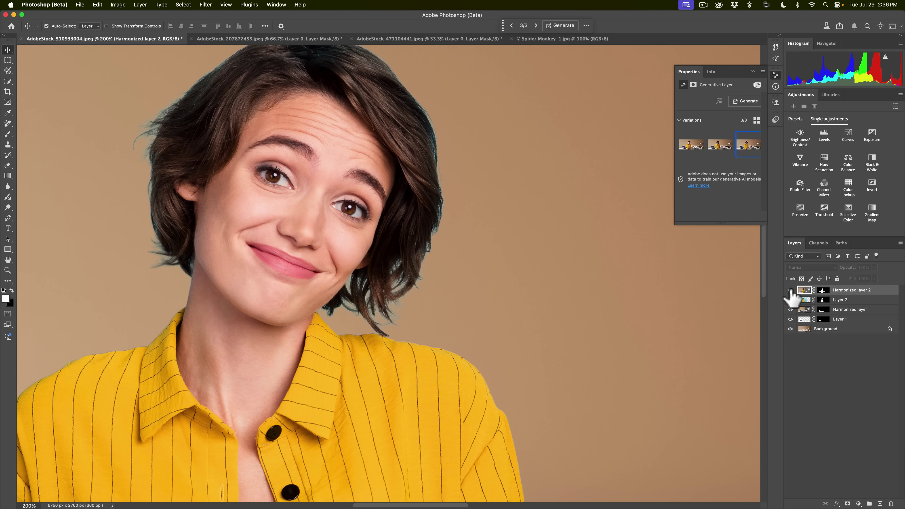
left_click(790, 289)
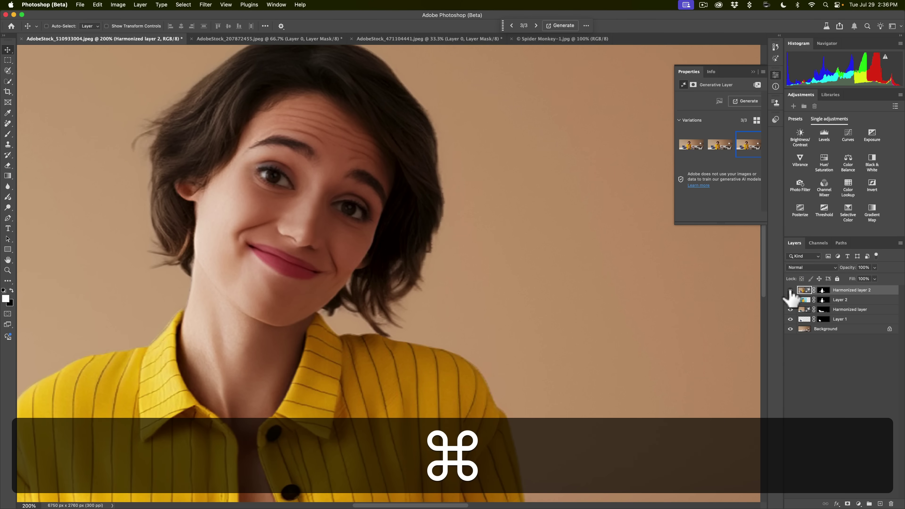
key("super+0")
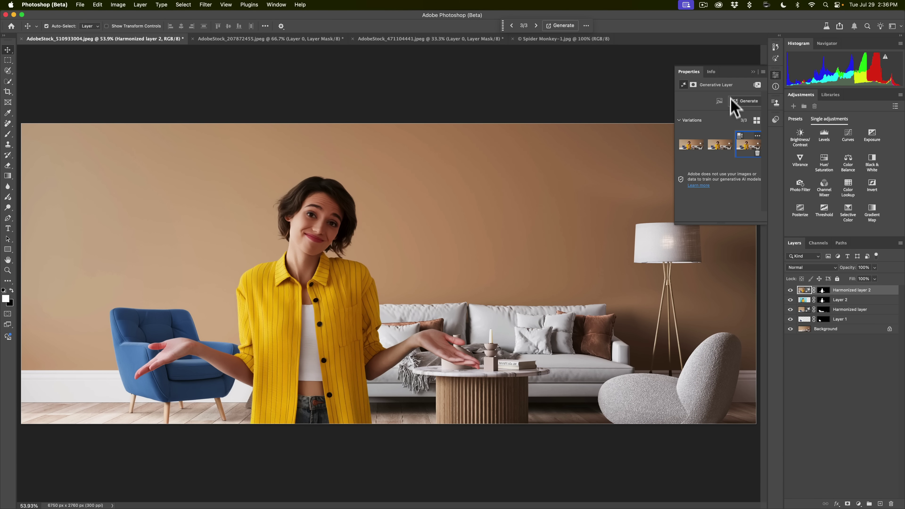
left_click(754, 72)
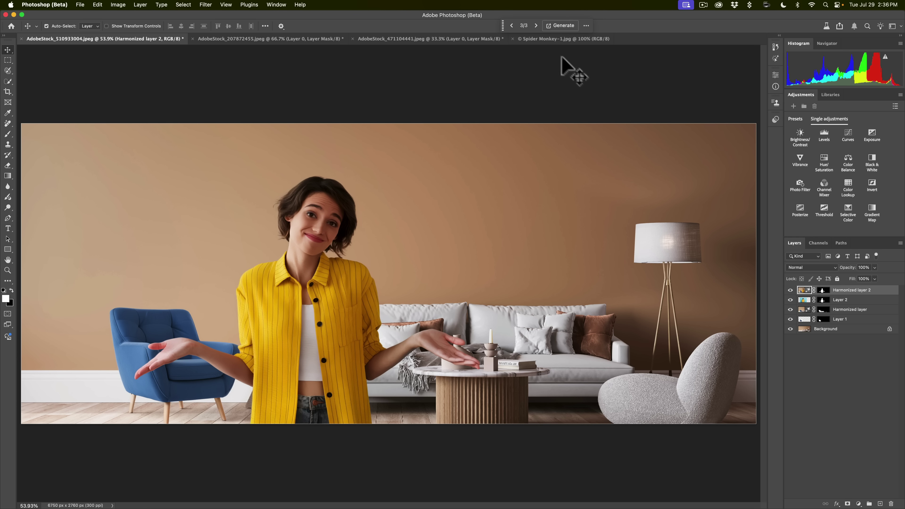
left_click(557, 40)
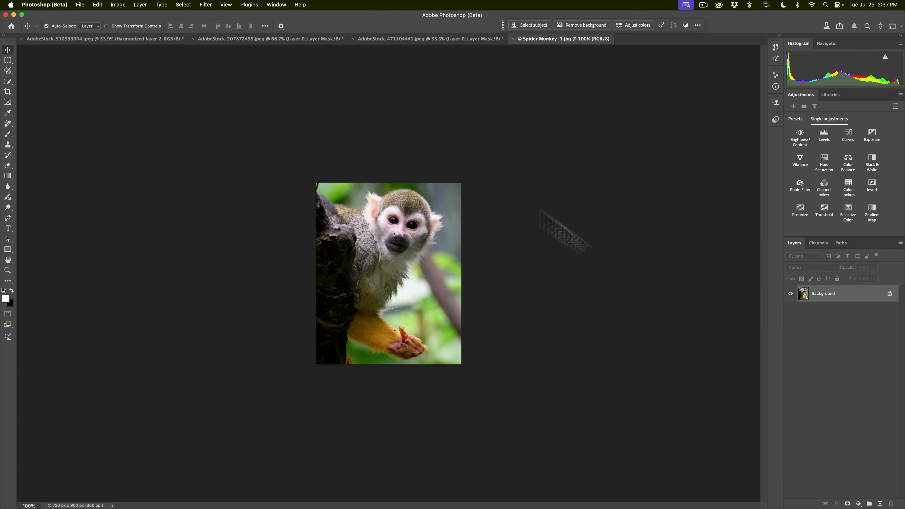
left_click(118, 4)
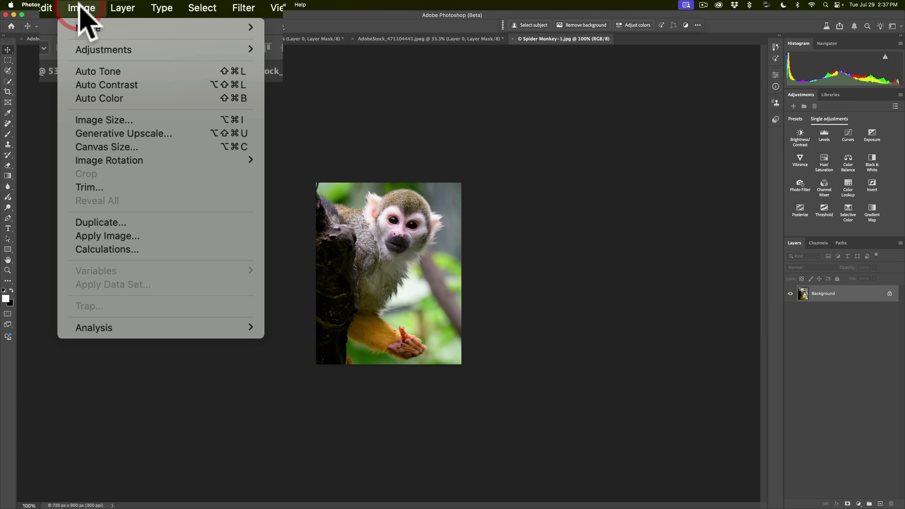
left_click(107, 121)
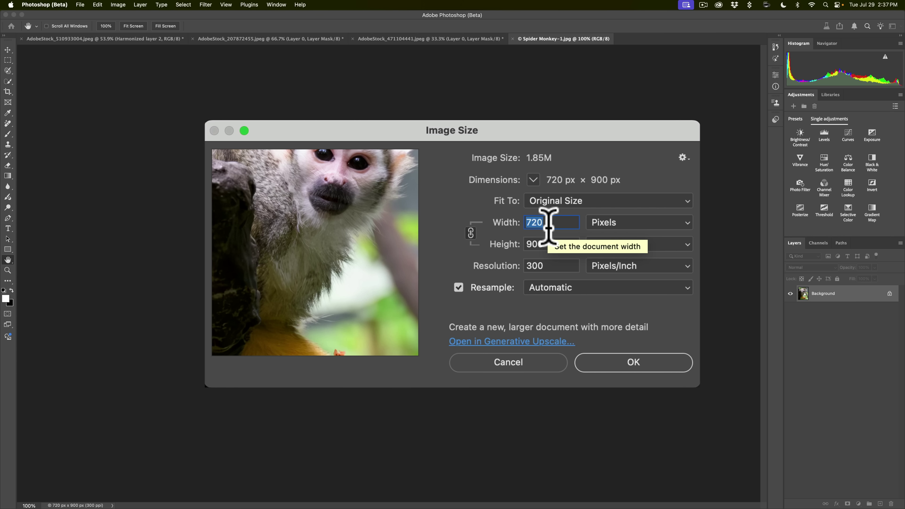
key("Return")
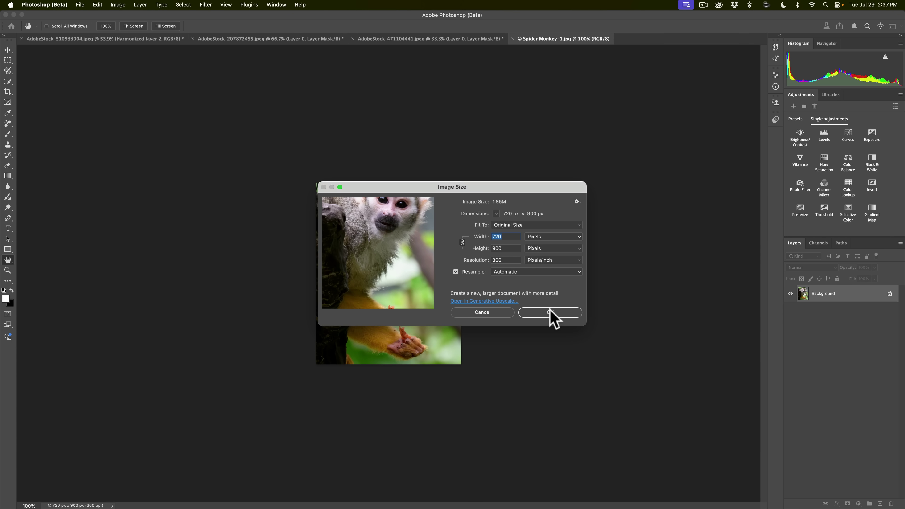
left_click(550, 311)
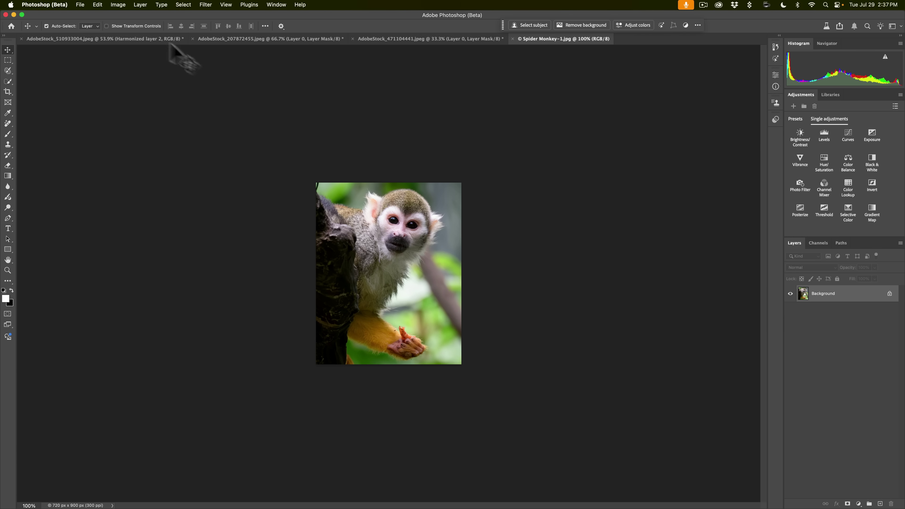
Step: Generative Upscale the Spider Monkey-1 photo 4x into a new 2880 × 3600 px document
left_click(118, 4)
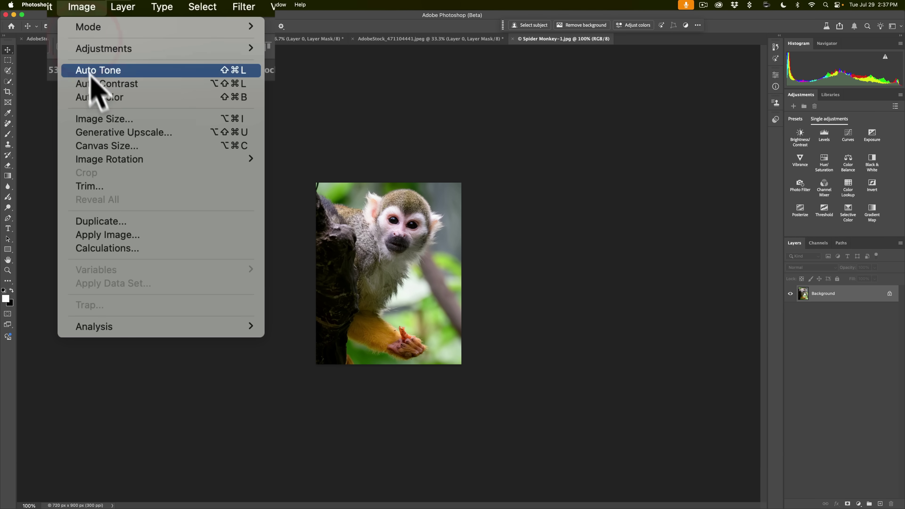
left_click(107, 132)
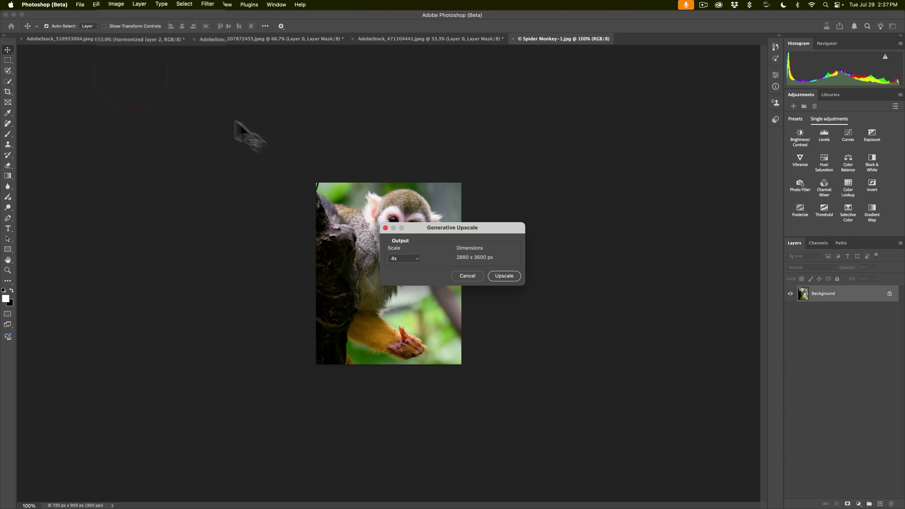
left_click(410, 242)
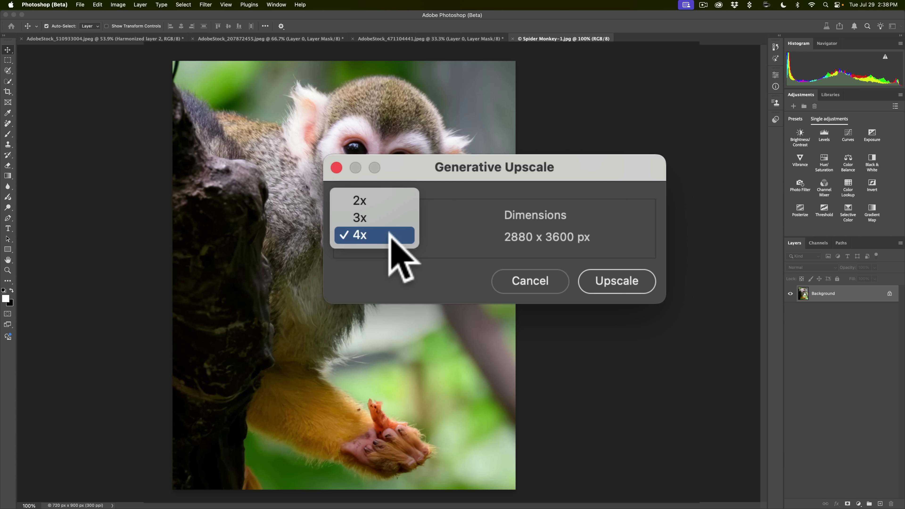
left_click(408, 237)
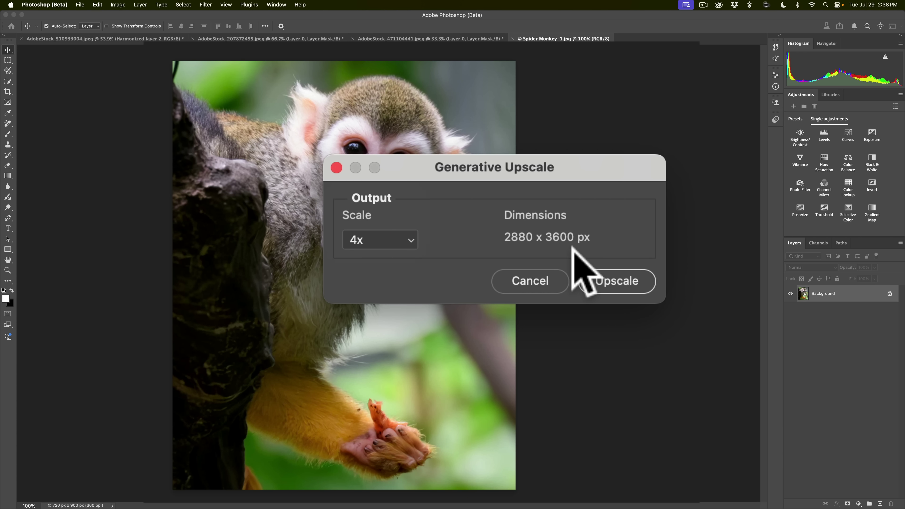
left_click(626, 281)
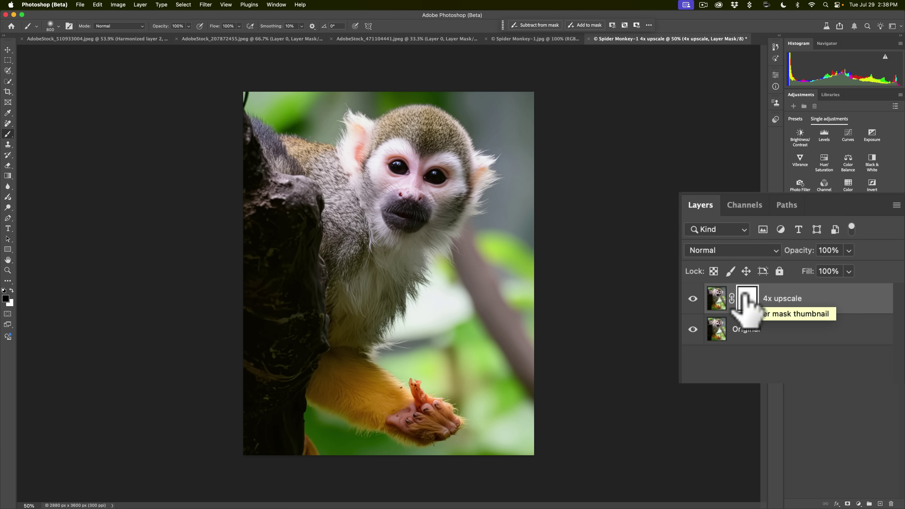
left_click(692, 298)
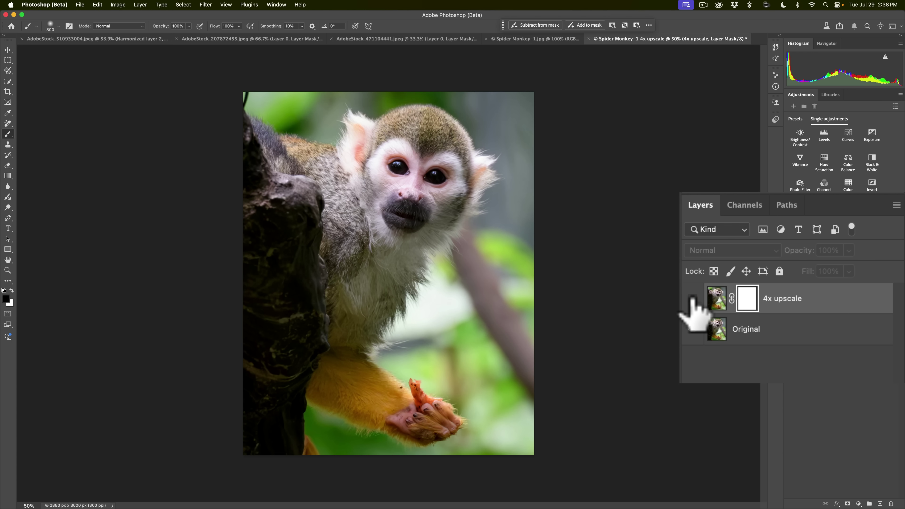
left_click(692, 299)
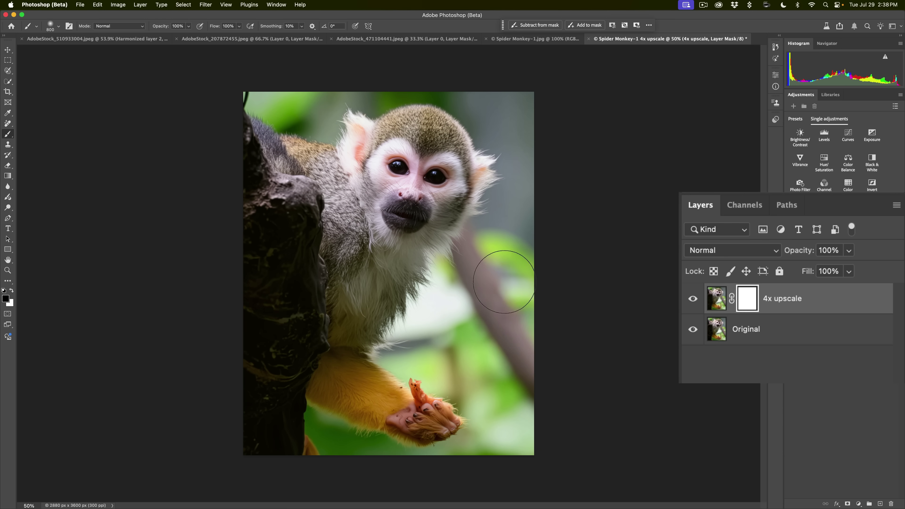
left_click_drag(470, 252, 476, 198)
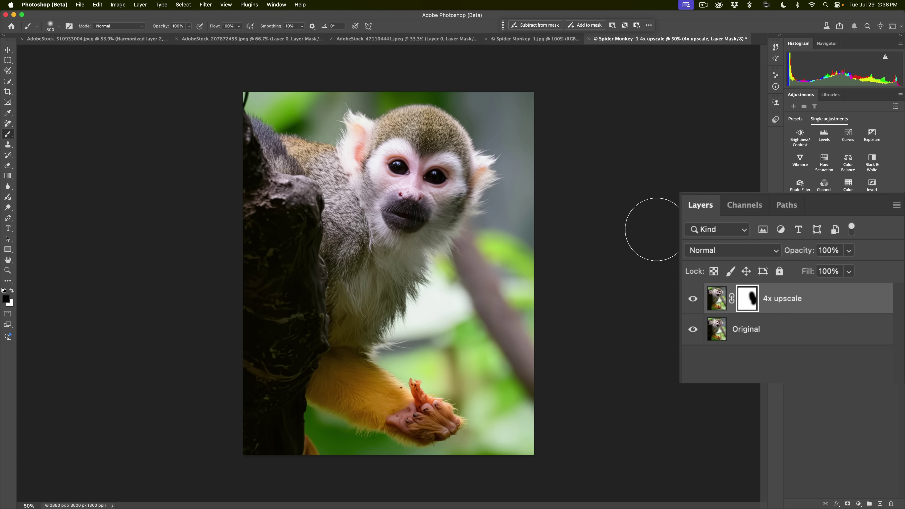
key("super+z")
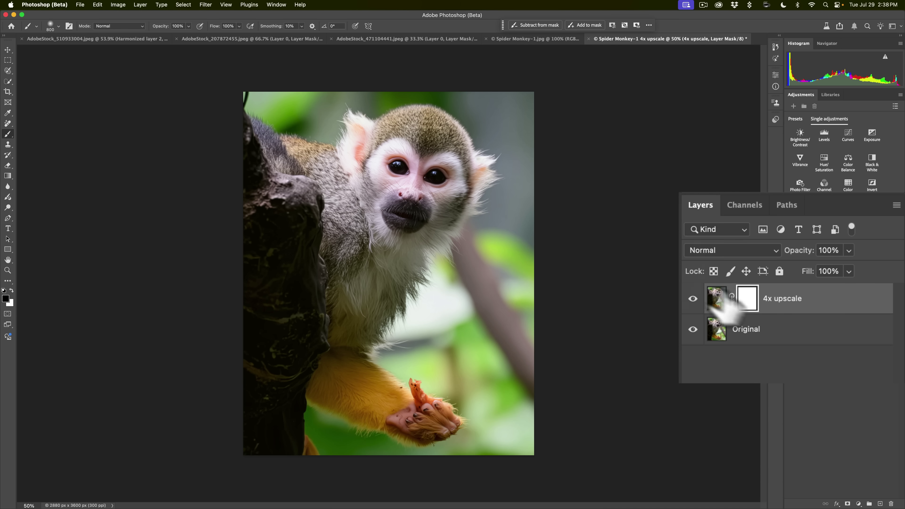
left_click(8, 51)
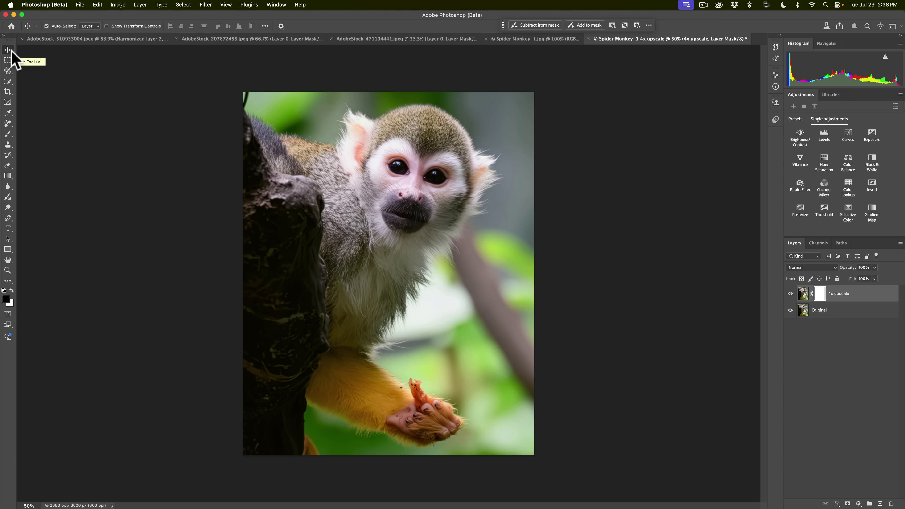
left_click(545, 39)
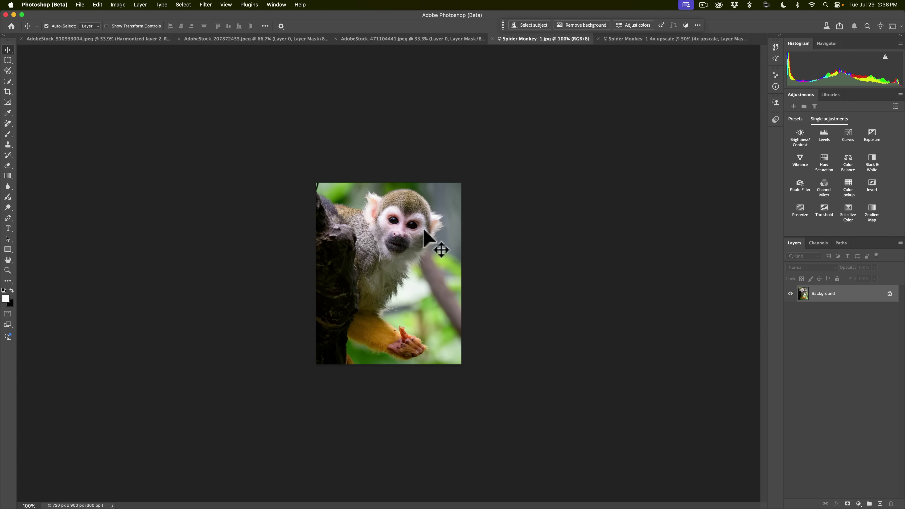
left_click(637, 39)
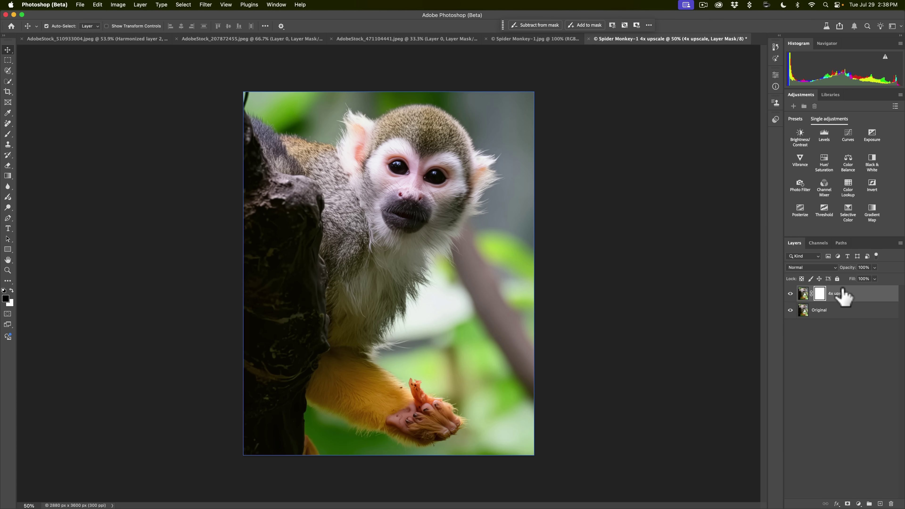
left_click(850, 310)
left_click(789, 311)
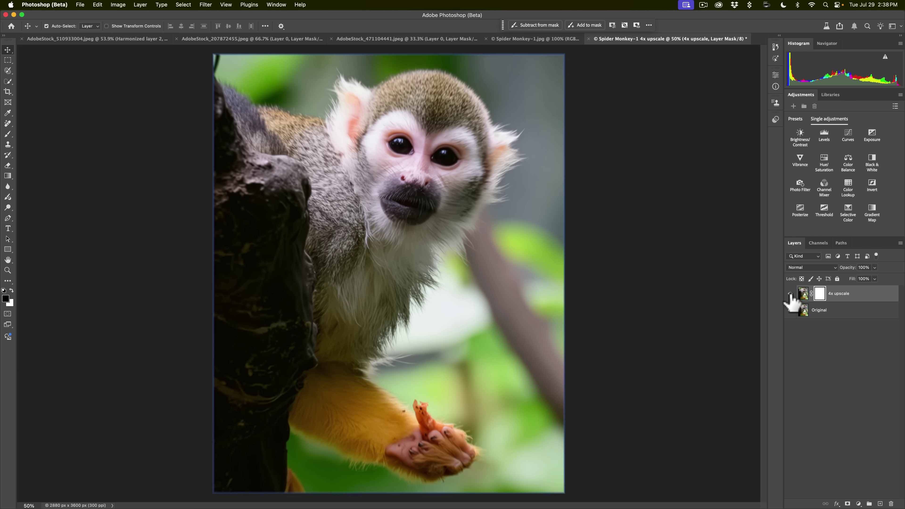
left_click(790, 294)
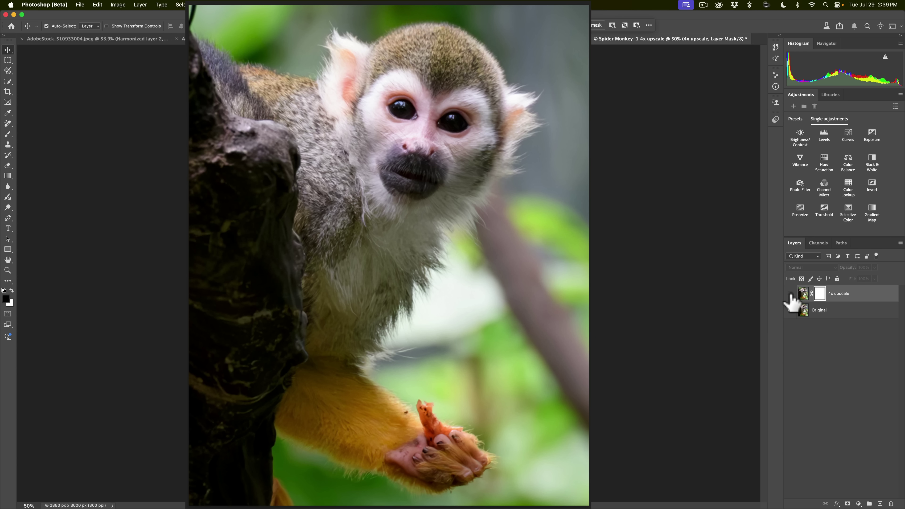
left_click(791, 295)
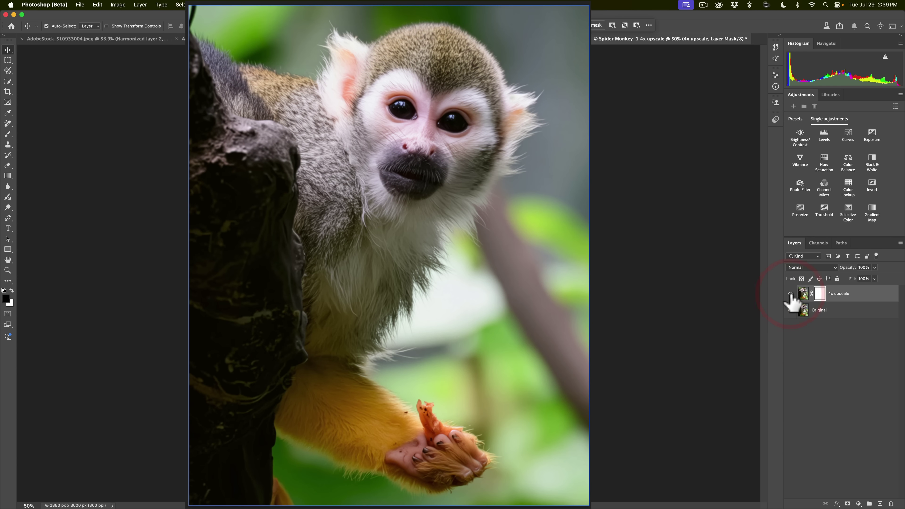